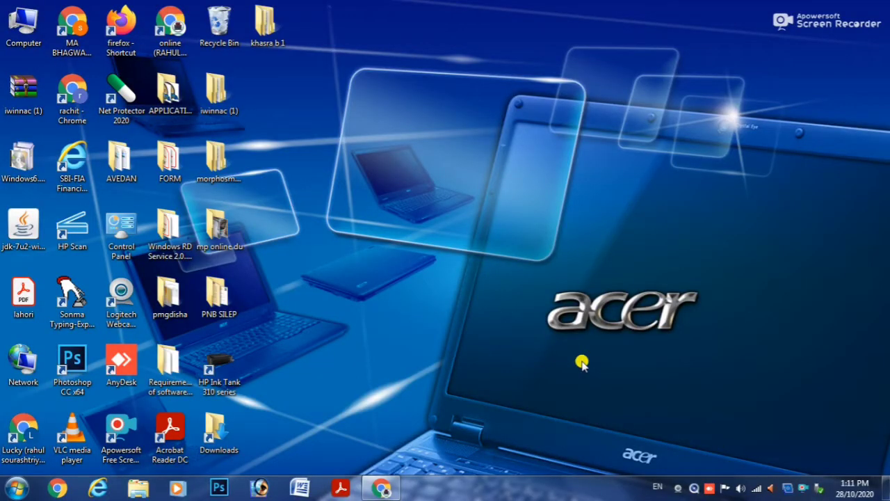
Bring Chrome back up and search Google for 'sssmid'.
{"action": "left_click", "coordinate": [381, 488]}
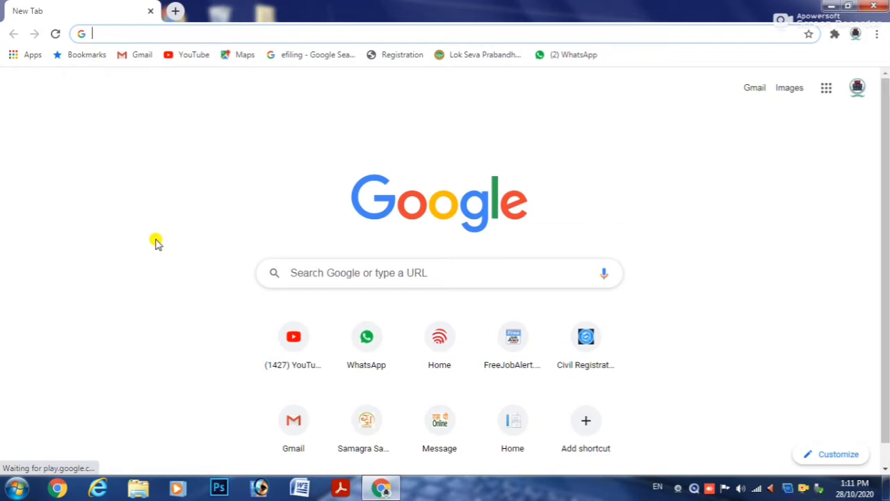
{"action": "type", "text": "s"}
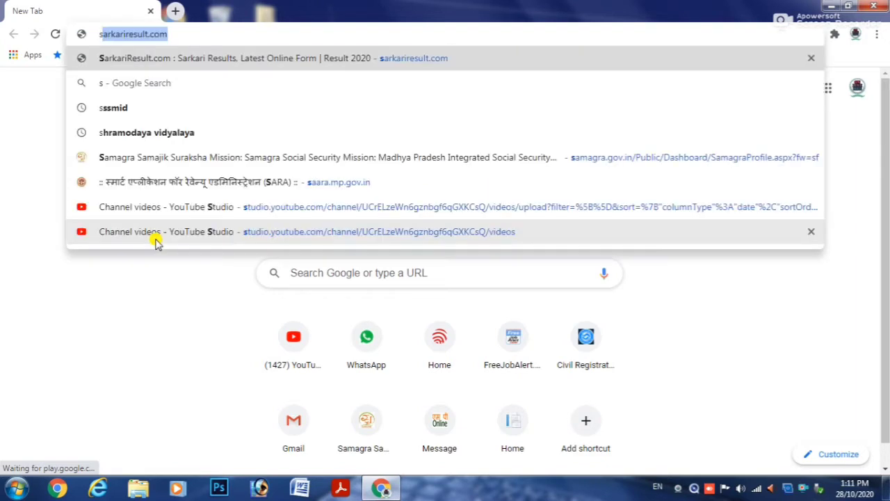
{"action": "type", "text": "ss"}
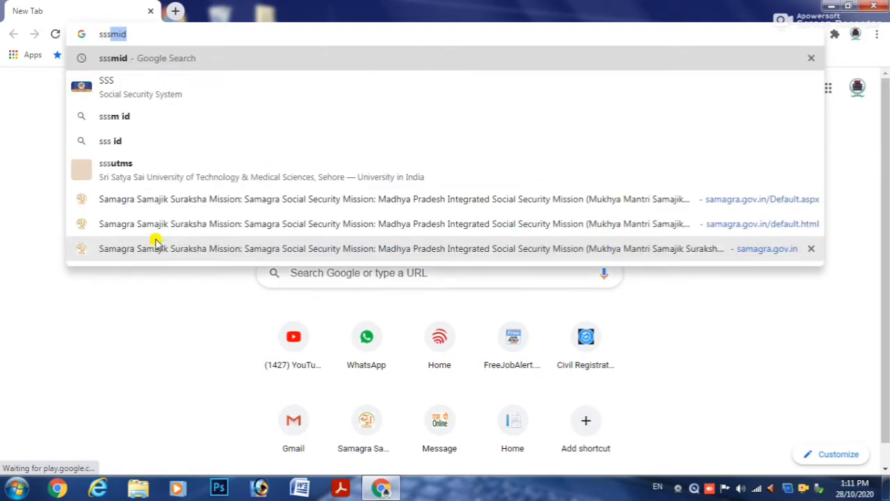
{"action": "key", "text": "Return"}
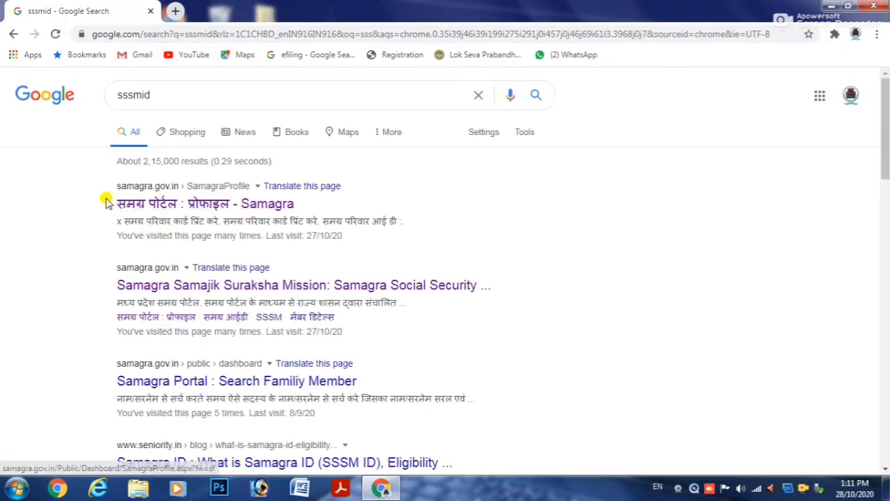
Open the samagra.gov.in result and scroll the home page to the Samagra Nagrik Seva services.
{"action": "left_click", "coordinate": [236, 203]}
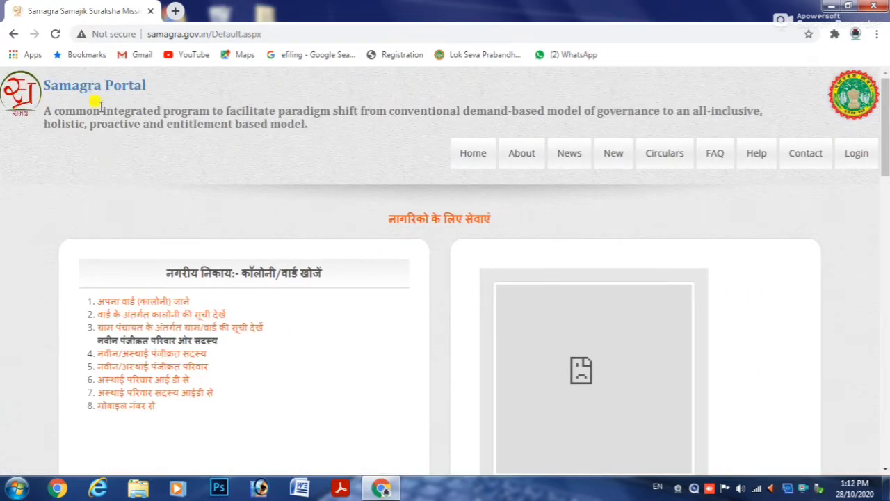
{"action": "scroll", "coordinate": [563, 203], "scroll_direction": "down", "scroll_amount": 6}
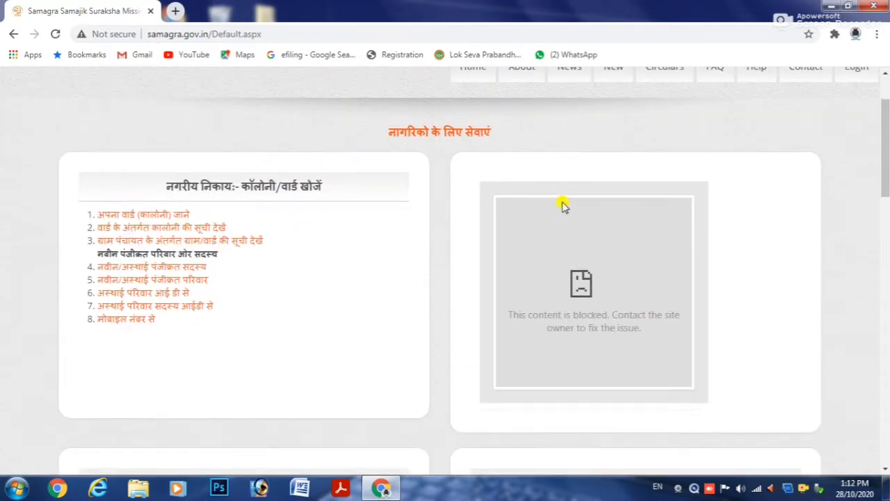
{"action": "scroll", "coordinate": [501, 245], "scroll_direction": "down", "scroll_amount": 10}
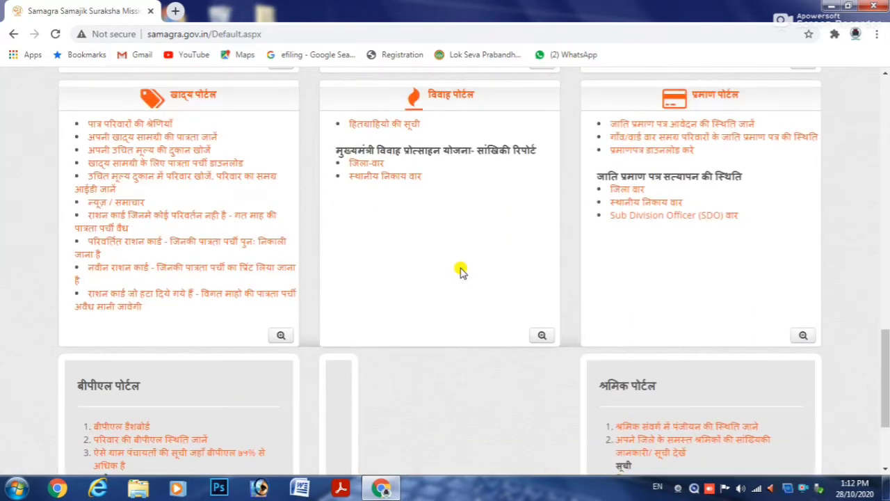
{"action": "scroll", "coordinate": [459, 270], "scroll_direction": "down", "scroll_amount": 2}
{"action": "scroll", "coordinate": [459, 272], "scroll_direction": "up", "scroll_amount": 4}
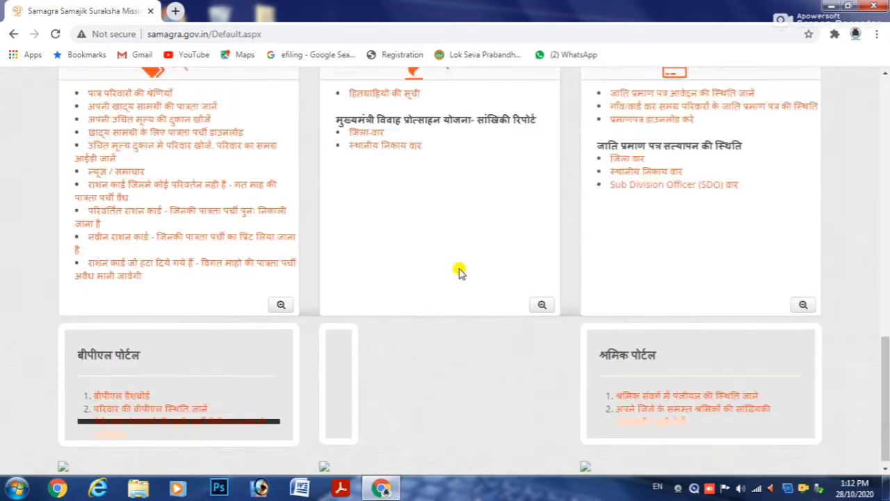
{"action": "scroll", "coordinate": [459, 271], "scroll_direction": "up", "scroll_amount": 10}
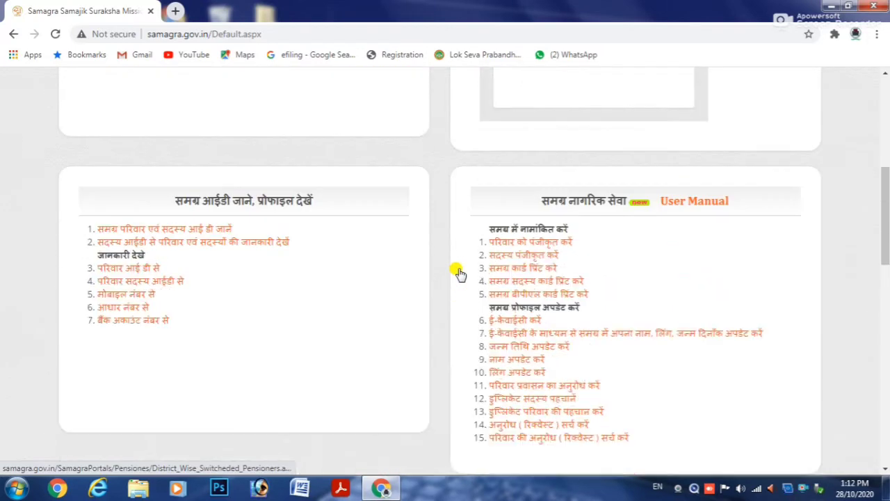
{"action": "scroll", "coordinate": [459, 271], "scroll_direction": "up", "scroll_amount": 1}
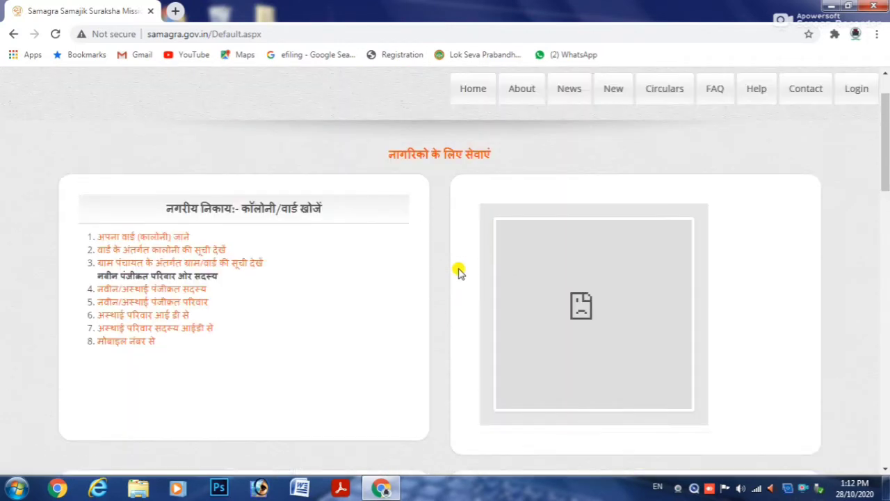
{"action": "scroll", "coordinate": [459, 271], "scroll_direction": "down", "scroll_amount": 1}
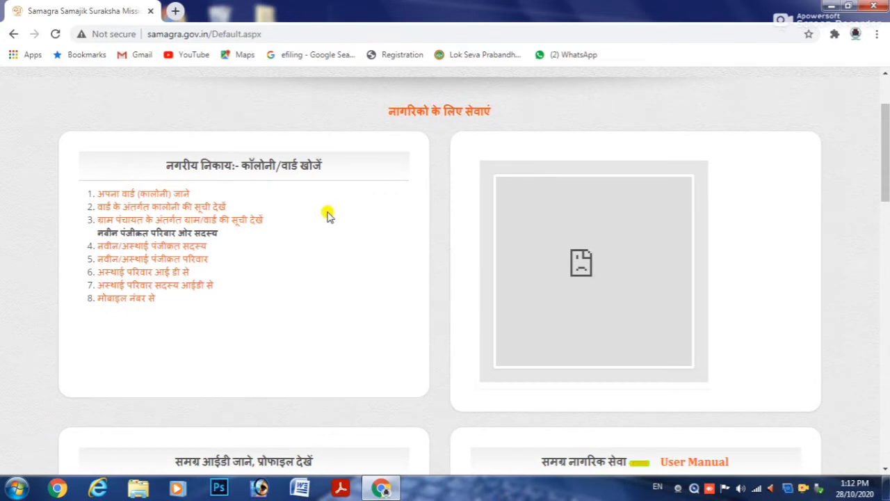
{"action": "scroll", "coordinate": [299, 226], "scroll_direction": "down", "scroll_amount": 3}
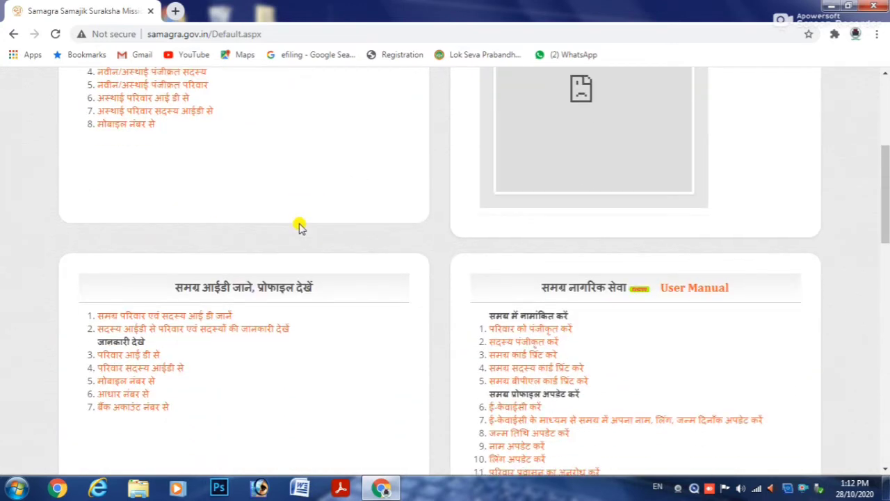
{"action": "scroll", "coordinate": [272, 269], "scroll_direction": "down", "scroll_amount": 1}
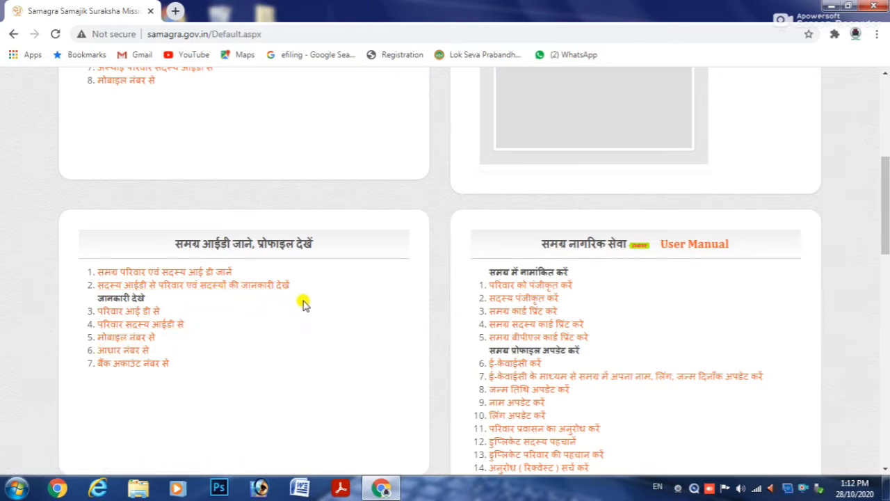
{"action": "scroll", "coordinate": [382, 311], "scroll_direction": "down", "scroll_amount": 1}
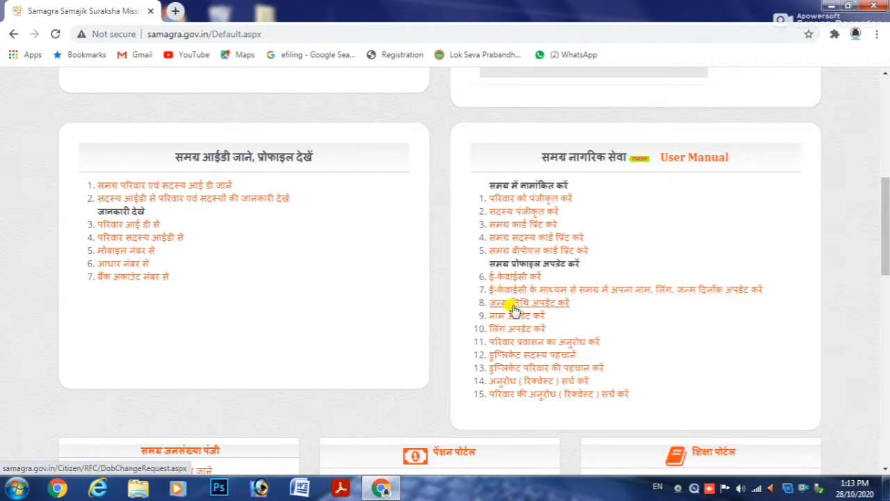
Open service 8, the date-of-birth update request, and scroll down to the Samagra Id fields.
{"action": "left_click", "coordinate": [512, 304]}
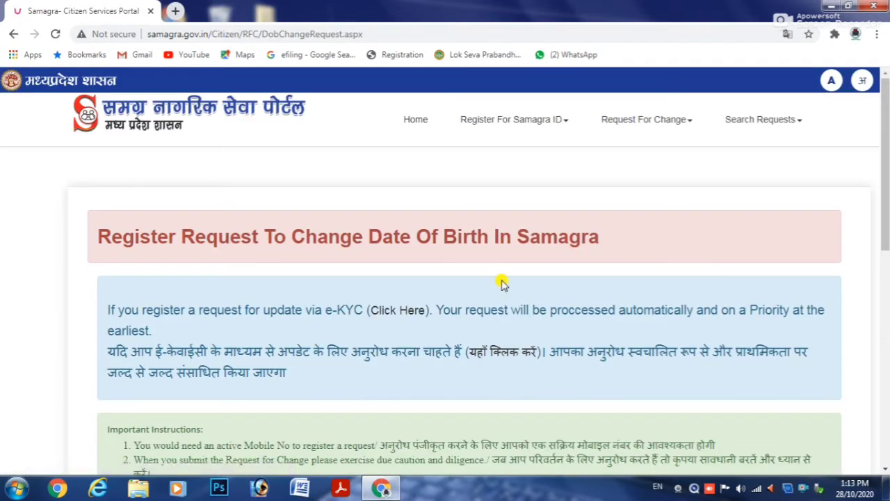
{"action": "scroll", "coordinate": [503, 282], "scroll_direction": "down", "scroll_amount": 1}
{"action": "scroll", "coordinate": [330, 292], "scroll_direction": "down", "scroll_amount": 2}
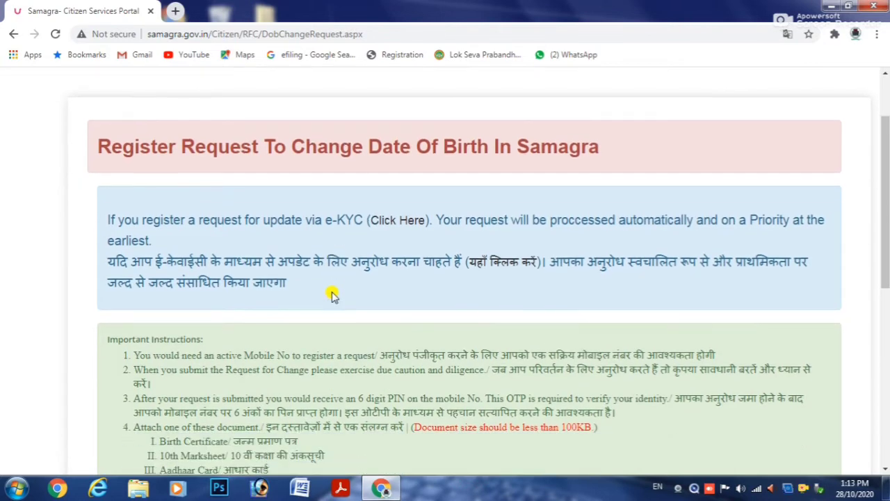
{"action": "scroll", "coordinate": [330, 290], "scroll_direction": "down", "scroll_amount": 2}
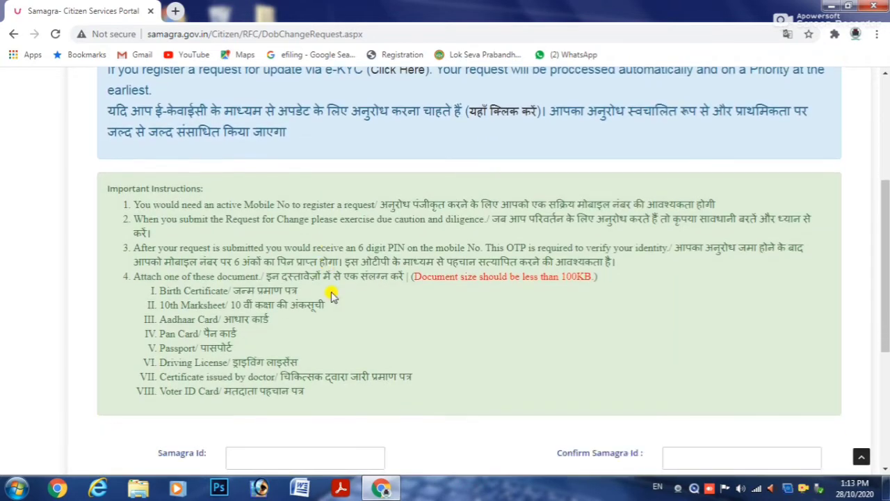
{"action": "scroll", "coordinate": [132, 197], "scroll_direction": "down", "scroll_amount": 1}
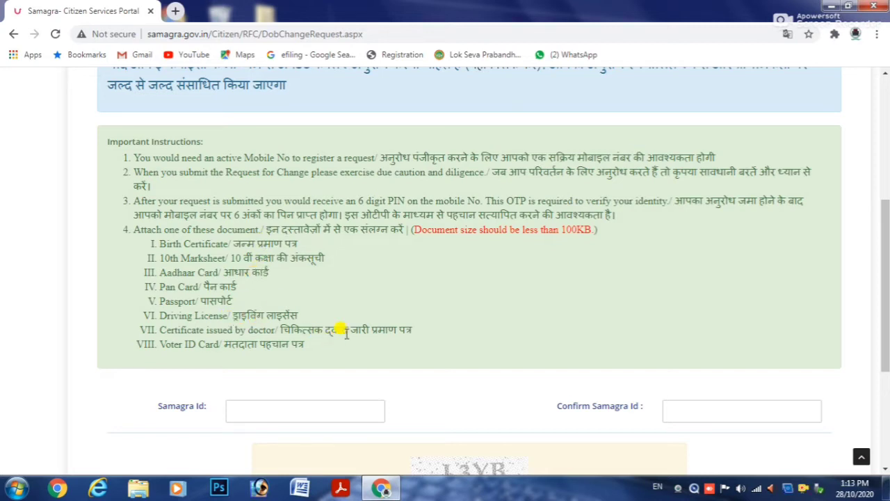
{"action": "scroll", "coordinate": [289, 355], "scroll_direction": "down", "scroll_amount": 1}
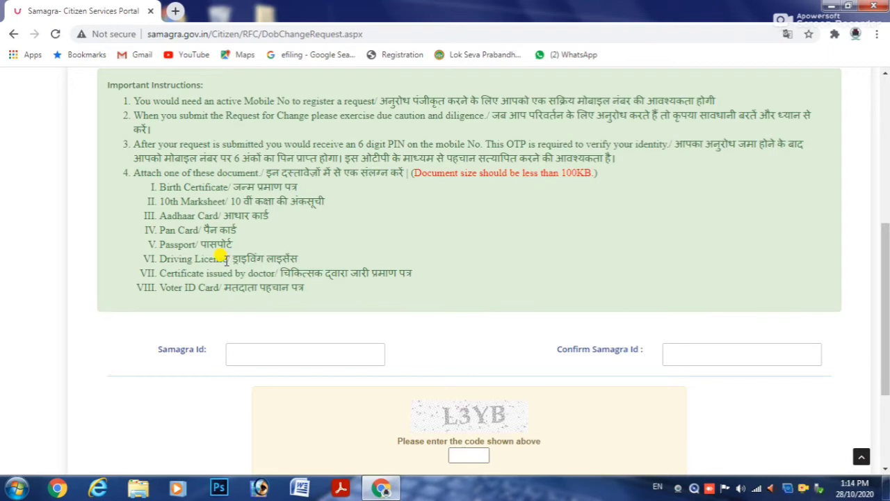
{"action": "scroll", "coordinate": [218, 264], "scroll_direction": "down", "scroll_amount": 1}
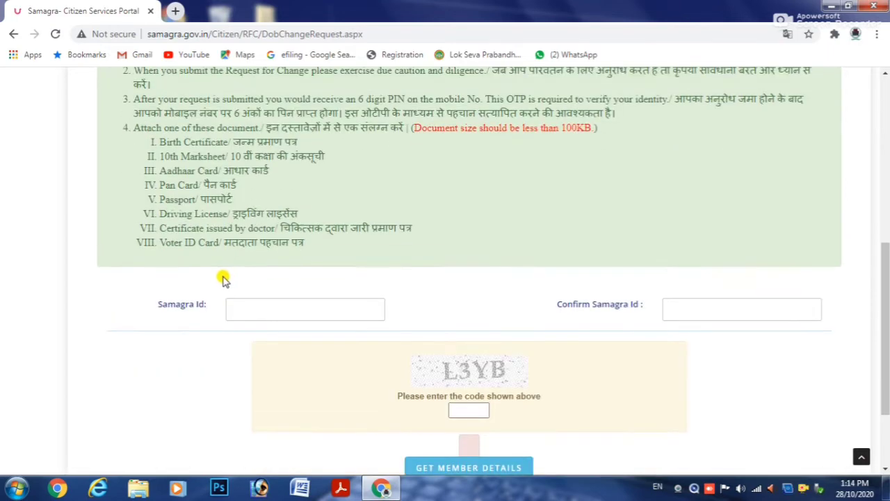
Enter the member's Samagra Id in both Samagra Id fields, dismissing the colour-scheme prompt.
{"action": "left_click", "coordinate": [242, 308]}
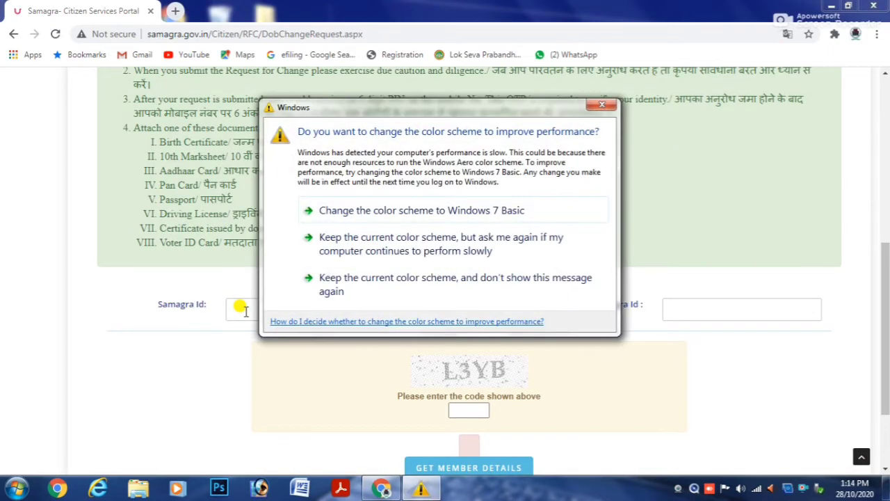
{"action": "left_click", "coordinate": [601, 106]}
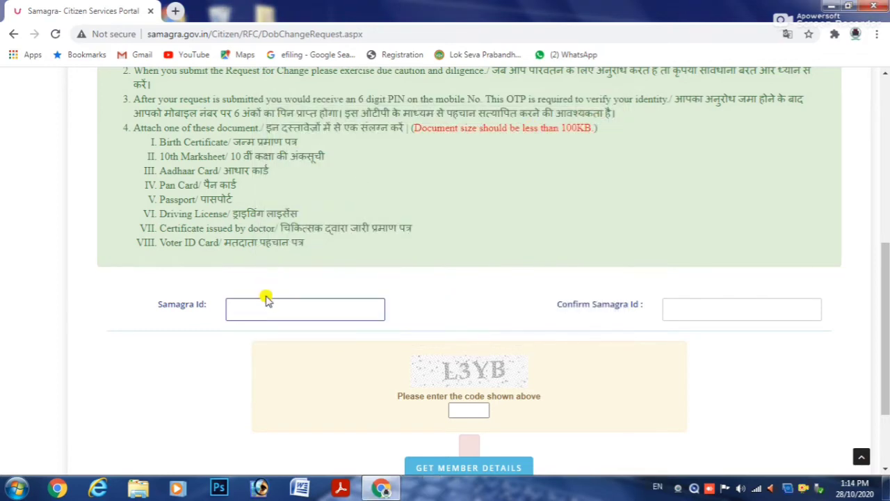
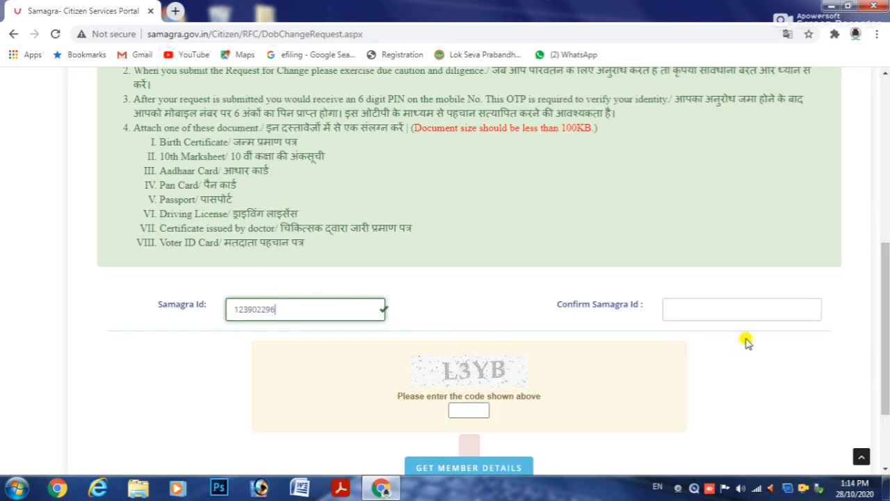
{"action": "left_click", "coordinate": [704, 309]}
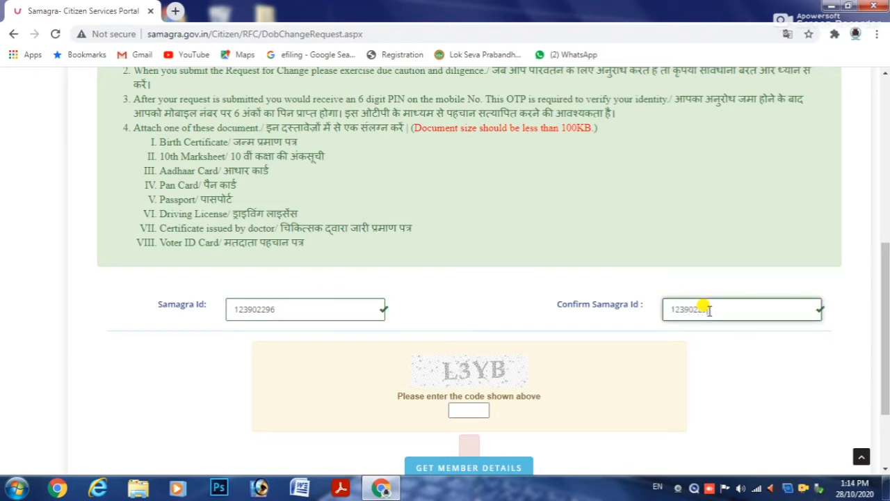
Fill in the captcha code and request the member's details.
{"action": "scroll", "coordinate": [515, 337], "scroll_direction": "down", "scroll_amount": 3}
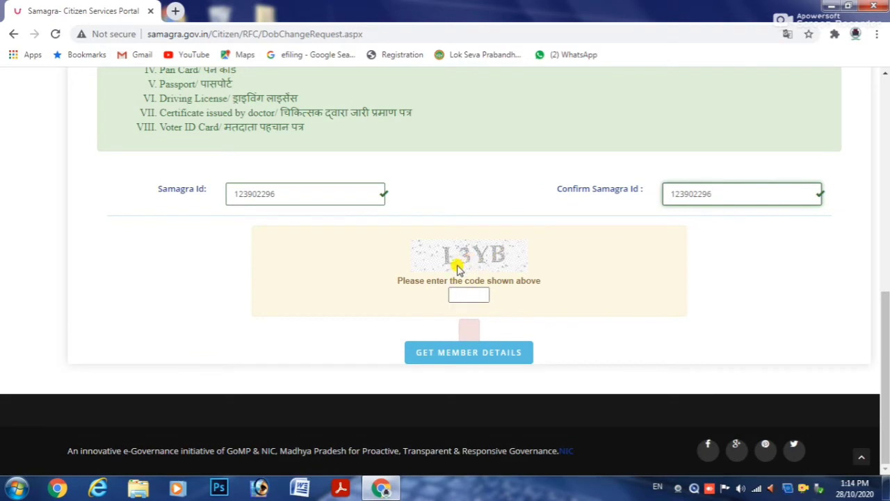
{"action": "left_click", "coordinate": [453, 295]}
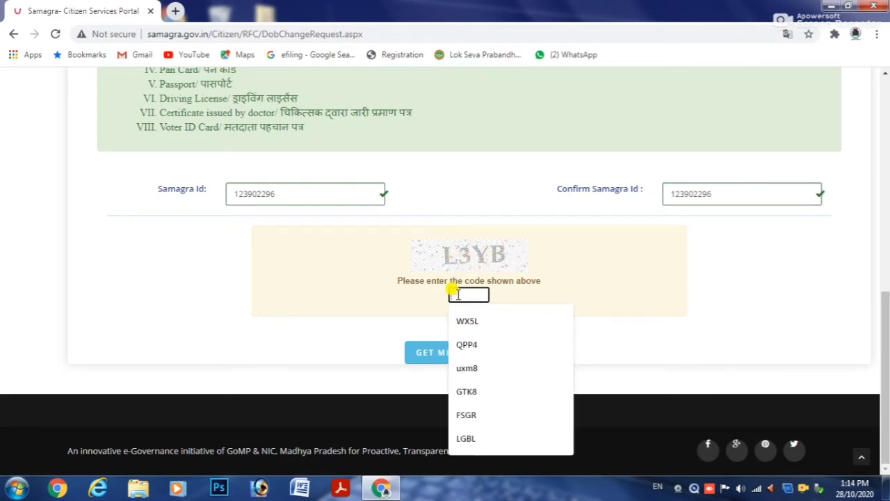
{"action": "type", "text": "L3"}
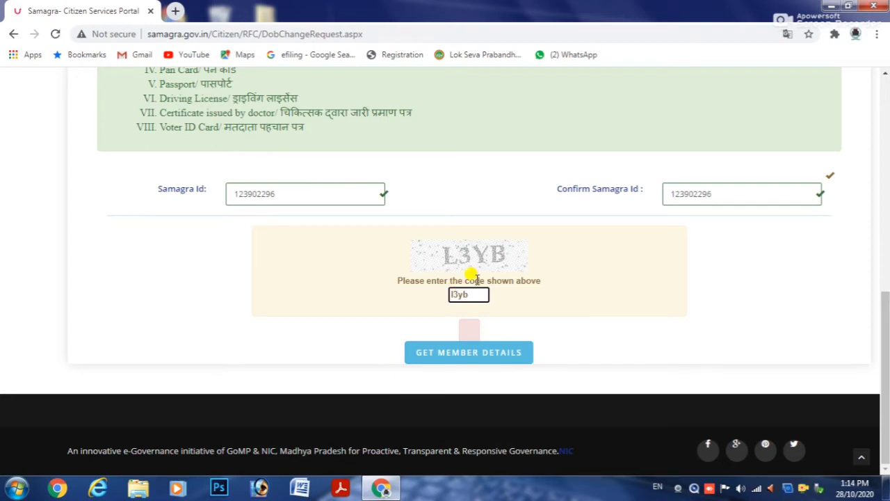
{"action": "left_click", "coordinate": [455, 358]}
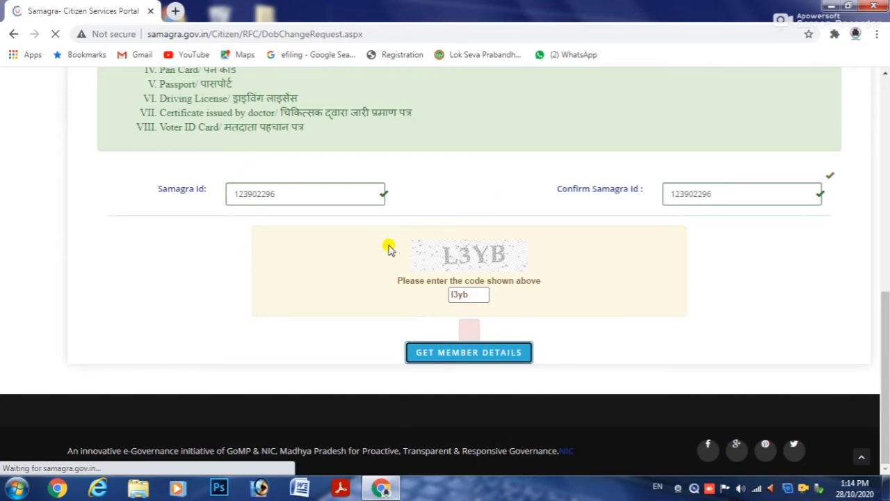
Scroll past the member's Personal Details to the Update Date of Birth section.
{"action": "scroll", "coordinate": [385, 219], "scroll_direction": "down", "scroll_amount": 10}
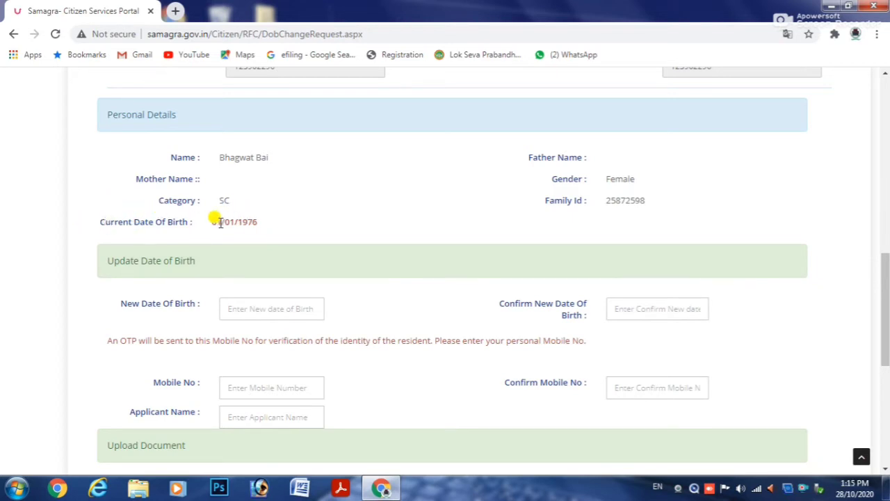
{"action": "scroll", "coordinate": [220, 222], "scroll_direction": "down", "scroll_amount": 1}
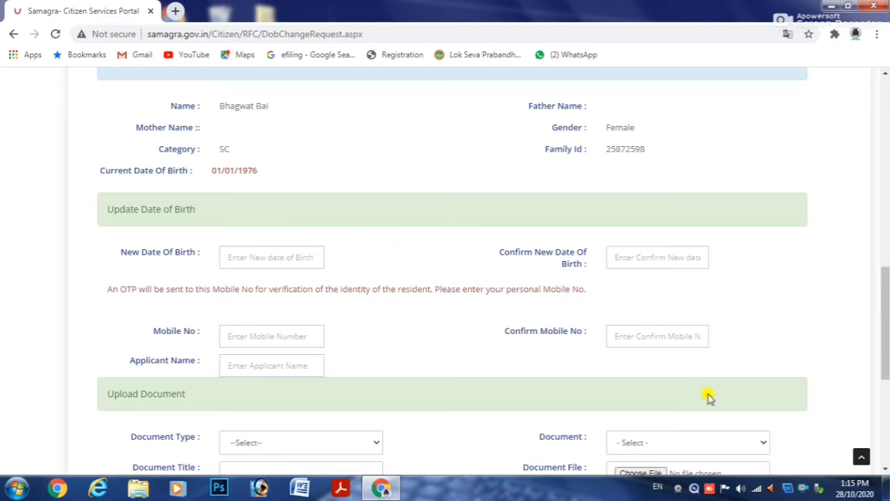
Leave both new date-of-birth fields empty and dismiss the dates-do-not-match warning.
{"action": "right_click", "coordinate": [802, 492]}
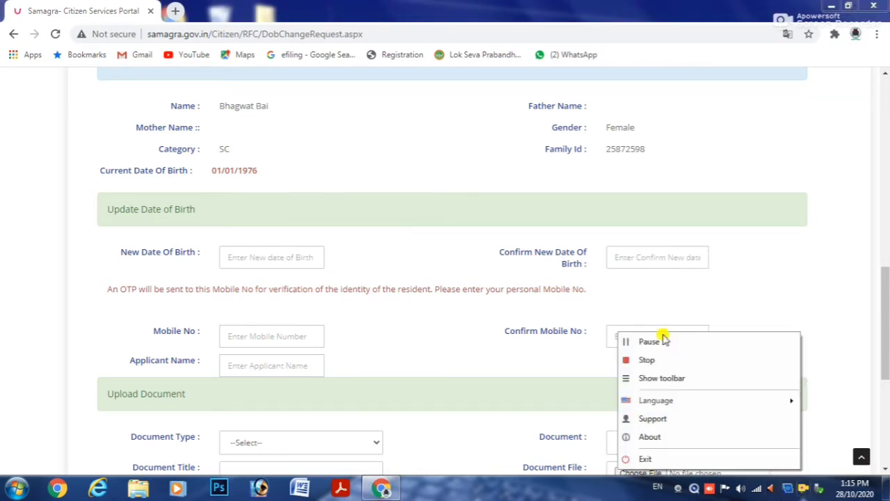
{"action": "left_click", "coordinate": [652, 340]}
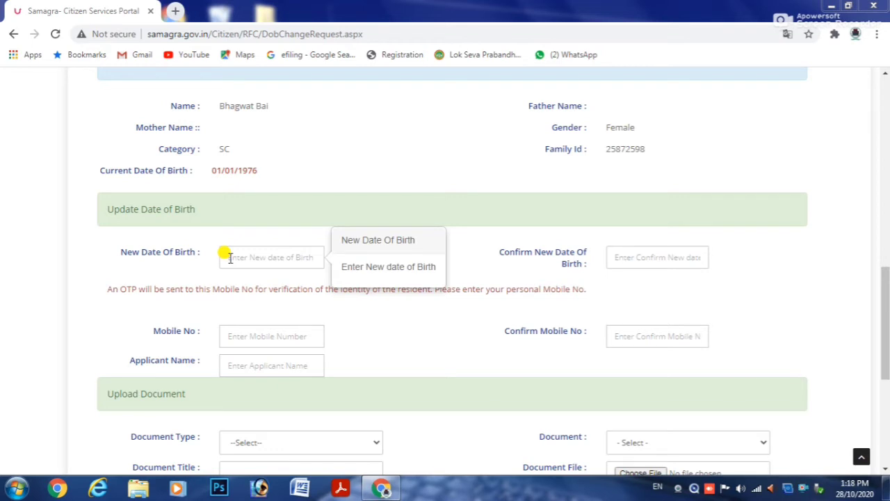
{"action": "left_click", "coordinate": [640, 257]}
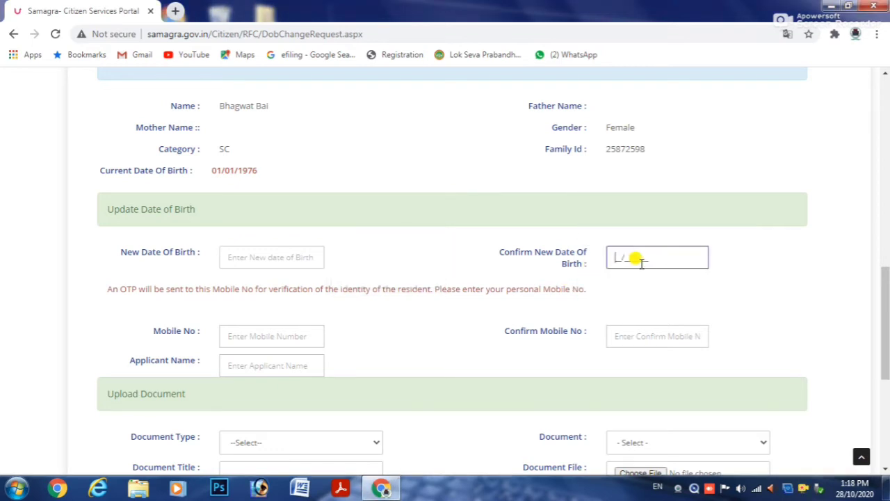
{"action": "left_click", "coordinate": [242, 252]}
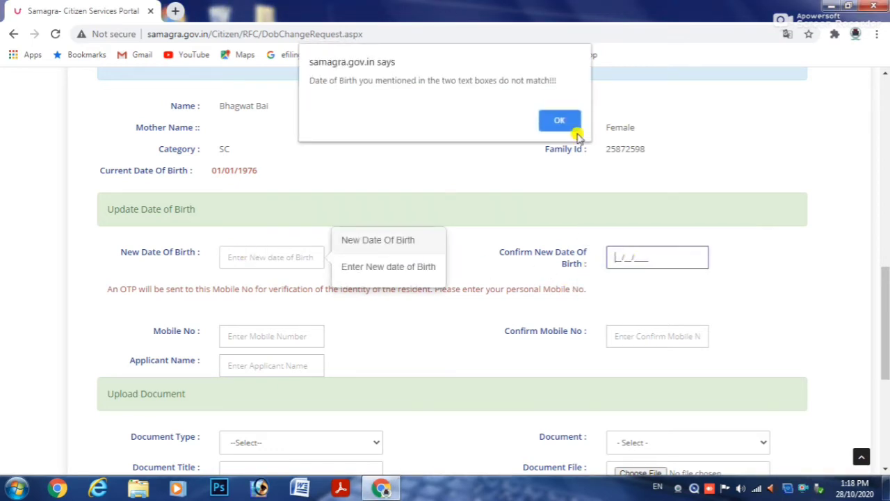
{"action": "left_click", "coordinate": [562, 115]}
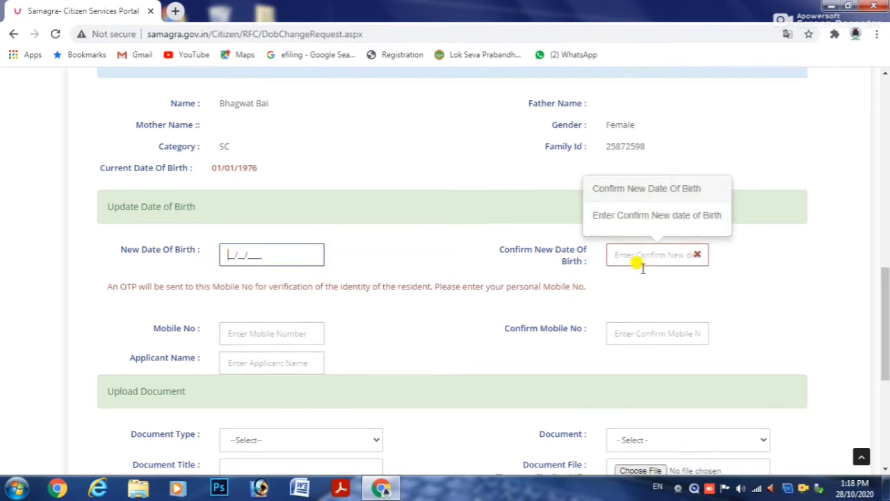
{"action": "scroll", "coordinate": [640, 268], "scroll_direction": "down", "scroll_amount": 2}
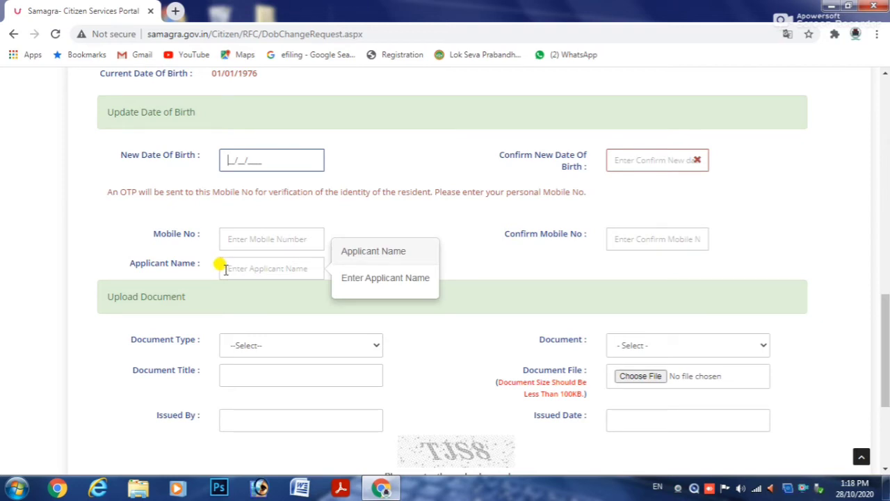
{"action": "scroll", "coordinate": [225, 270], "scroll_direction": "up", "scroll_amount": 4}
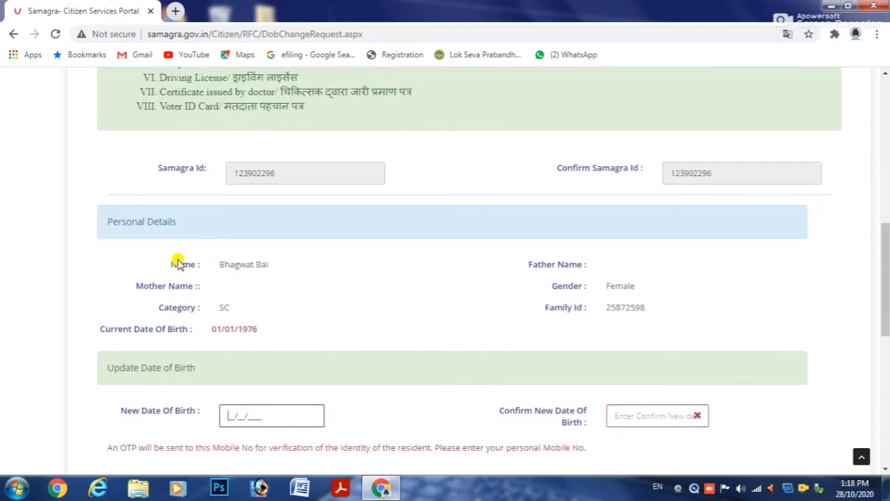
{"action": "scroll", "coordinate": [213, 292], "scroll_direction": "down", "scroll_amount": 4}
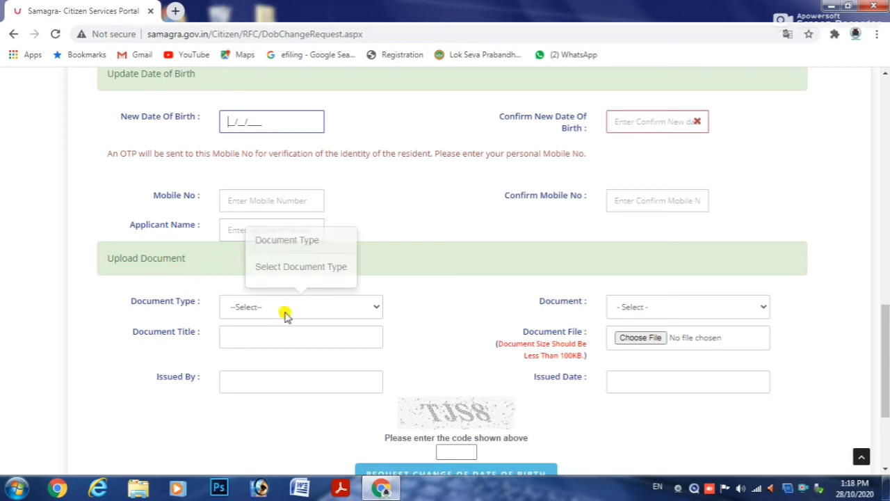
Set Document Type to the date-of-birth type and Document to आधार कार्ड (Aadhaar card).
{"action": "left_click", "coordinate": [367, 308]}
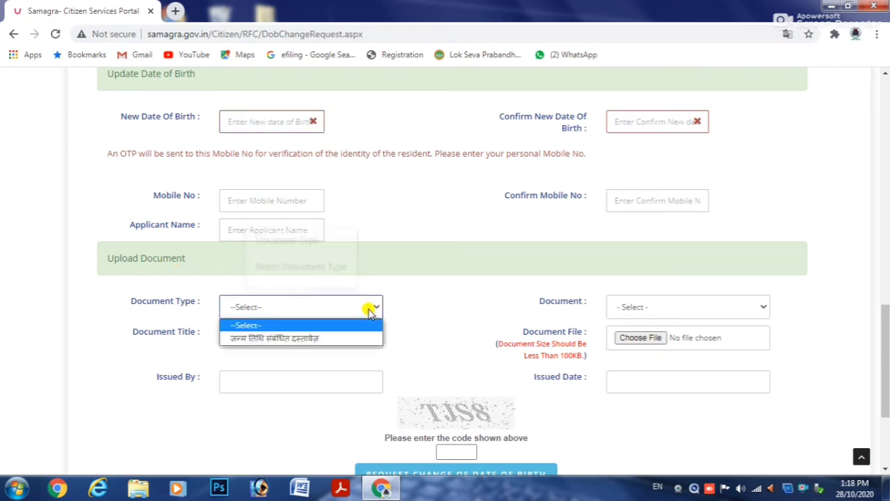
{"action": "left_click", "coordinate": [301, 340]}
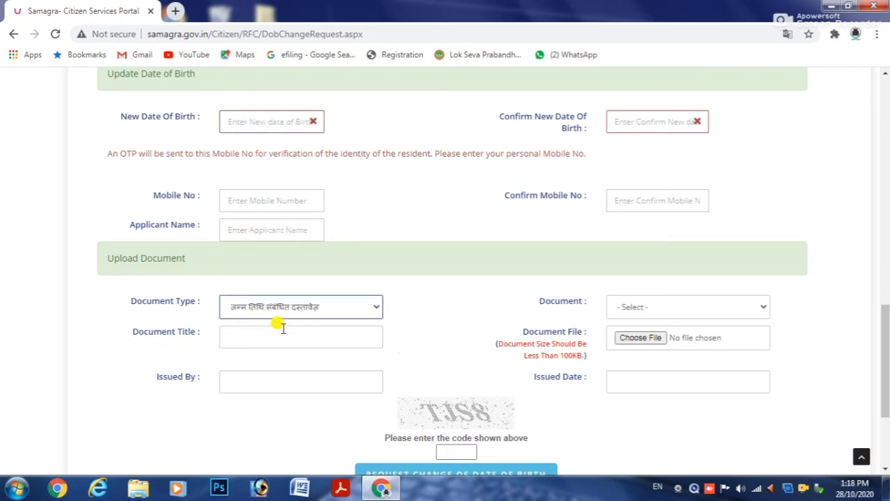
{"action": "left_click", "coordinate": [657, 306]}
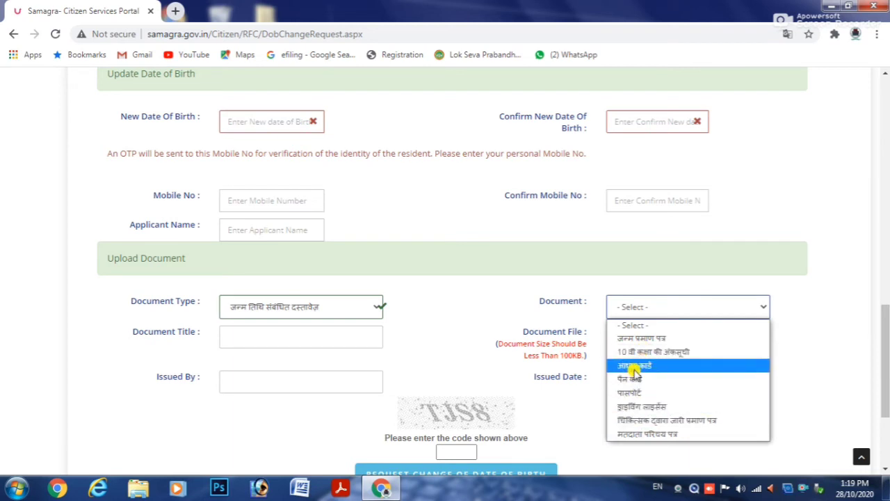
{"action": "left_click", "coordinate": [634, 366]}
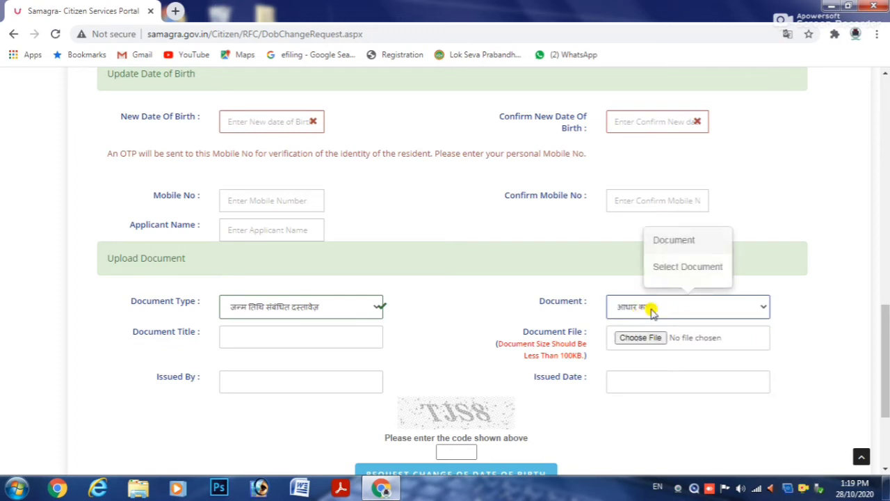
Fill Document Title with 'aadhar card' and Issued By with 'uidai', then select Issued Date.
{"action": "left_click", "coordinate": [233, 332]}
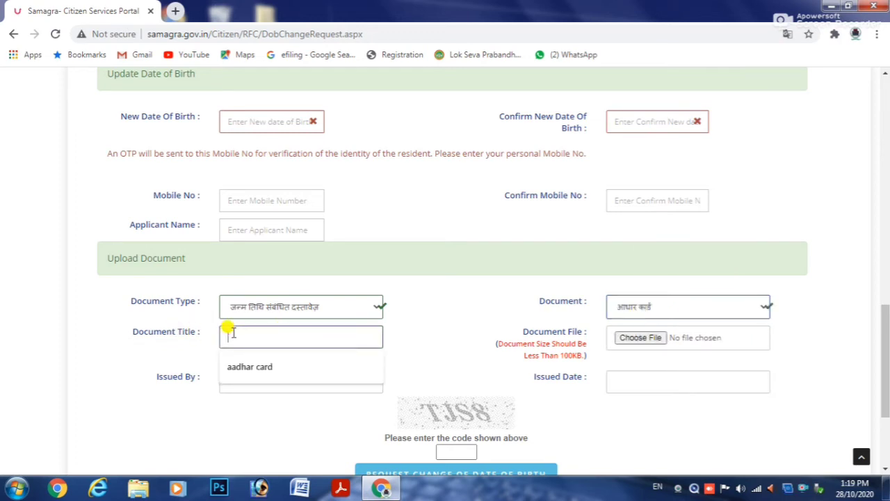
{"action": "left_click", "coordinate": [234, 367]}
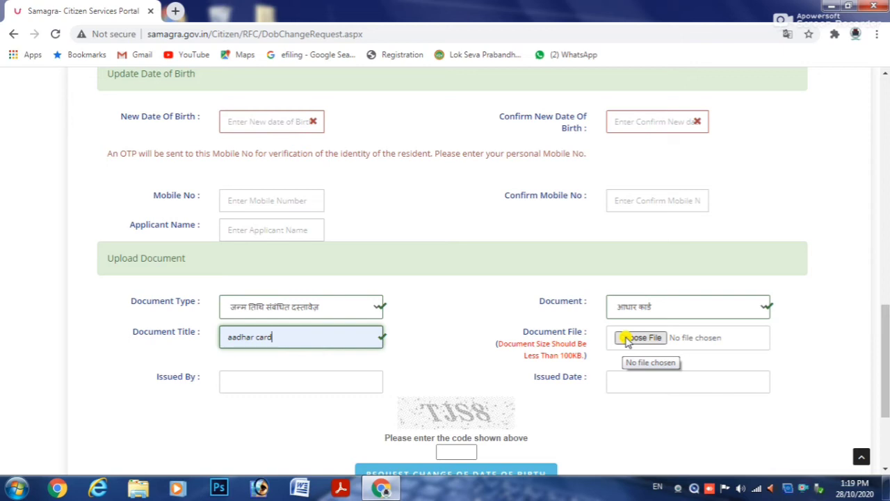
{"action": "left_click", "coordinate": [223, 380]}
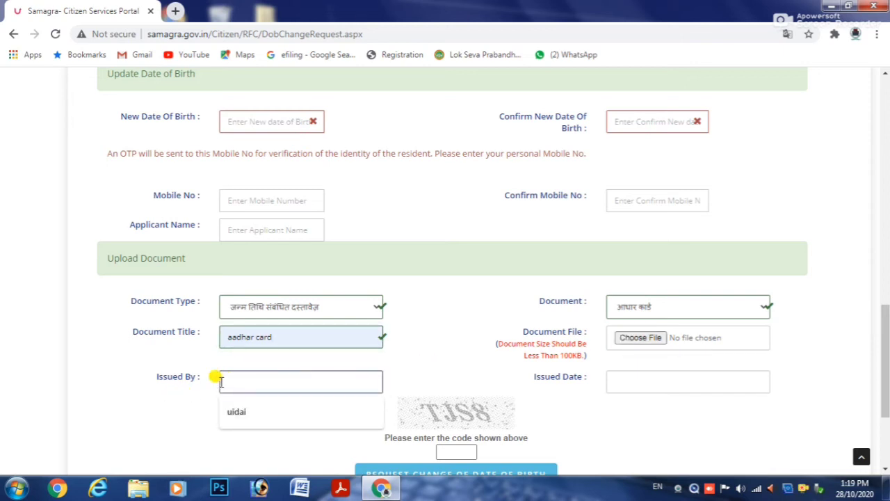
{"action": "left_click", "coordinate": [234, 414]}
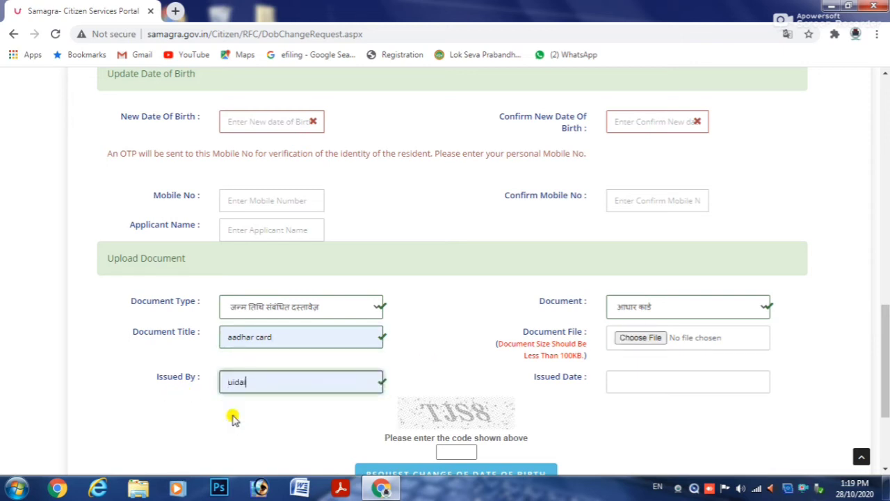
{"action": "left_click", "coordinate": [630, 380]}
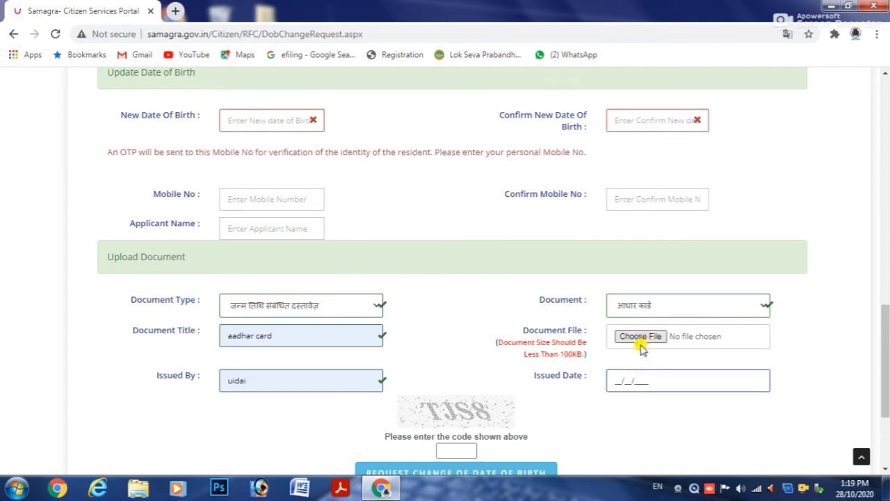
{"action": "scroll", "coordinate": [640, 346], "scroll_direction": "down", "scroll_amount": 1}
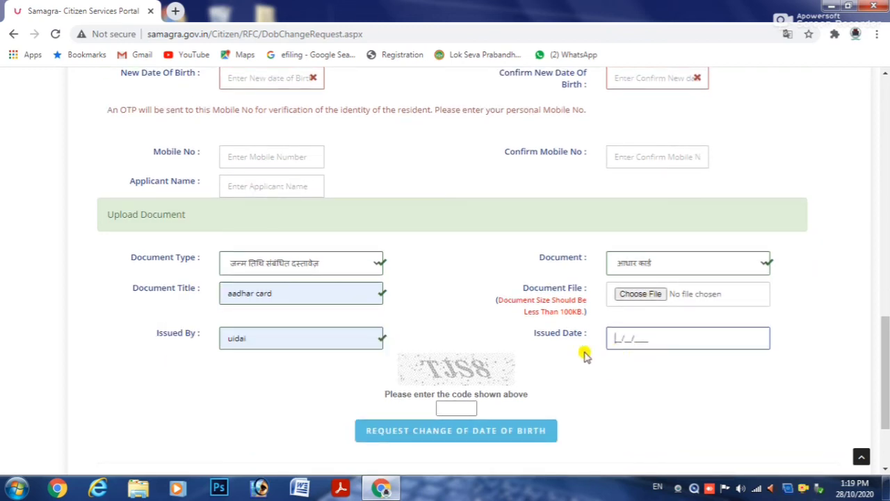
{"action": "left_click", "coordinate": [437, 408]}
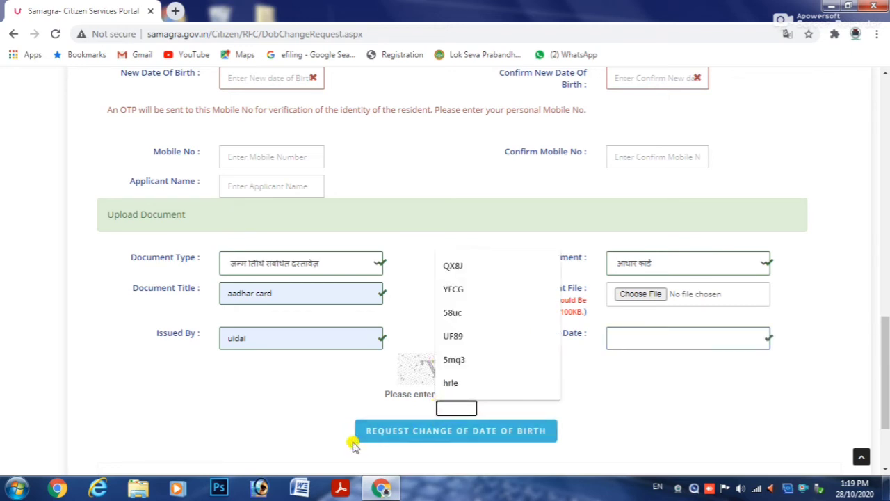
{"action": "left_click", "coordinate": [300, 422]}
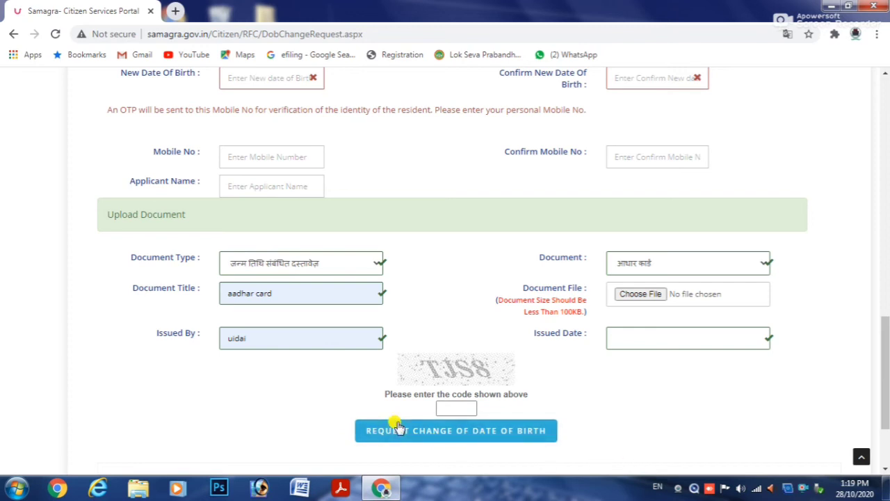
{"action": "scroll", "coordinate": [393, 434], "scroll_direction": "up", "scroll_amount": 1}
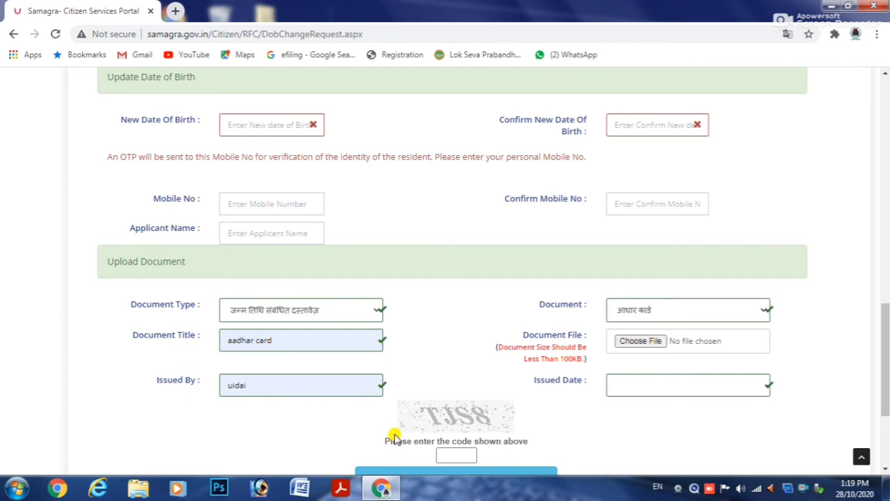
{"action": "scroll", "coordinate": [393, 435], "scroll_direction": "down", "scroll_amount": 3}
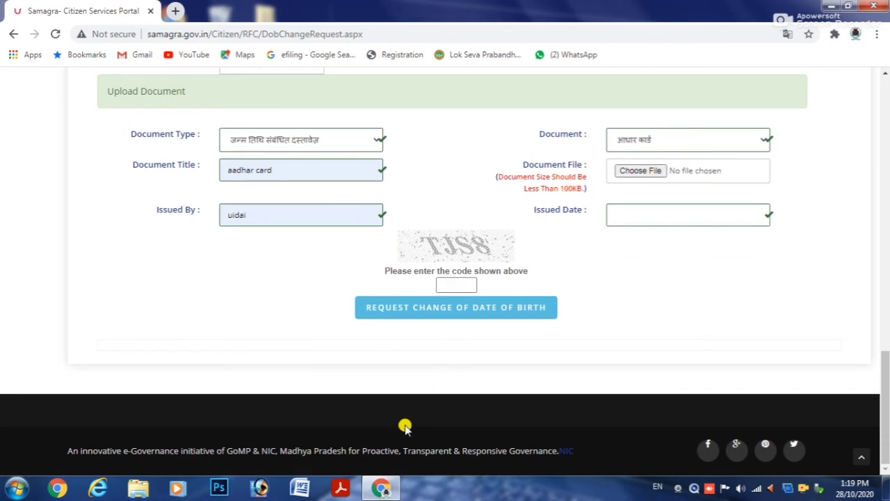
{"action": "scroll", "coordinate": [398, 415], "scroll_direction": "up", "scroll_amount": 6}
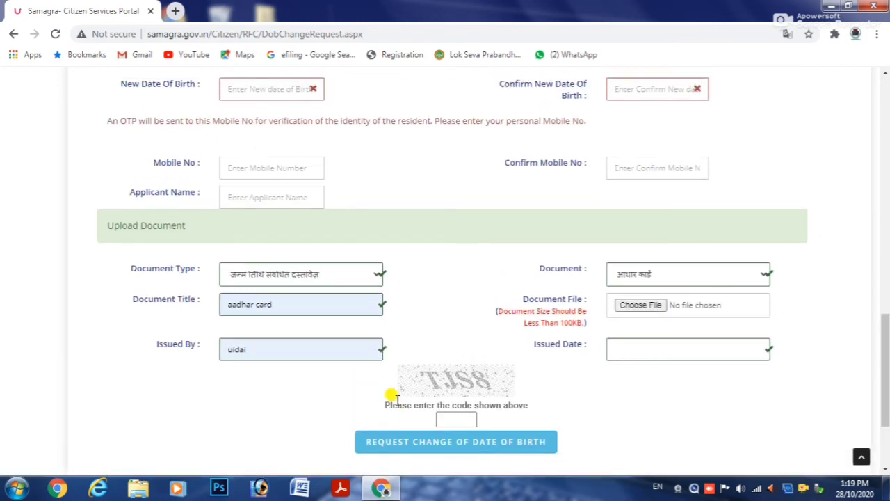
{"action": "scroll", "coordinate": [396, 404], "scroll_direction": "up", "scroll_amount": 1}
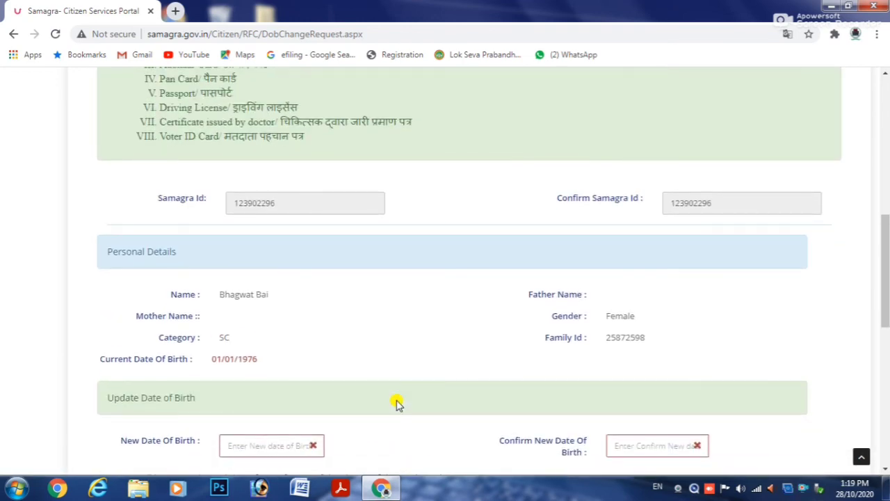
{"action": "scroll", "coordinate": [397, 403], "scroll_direction": "down", "scroll_amount": 1}
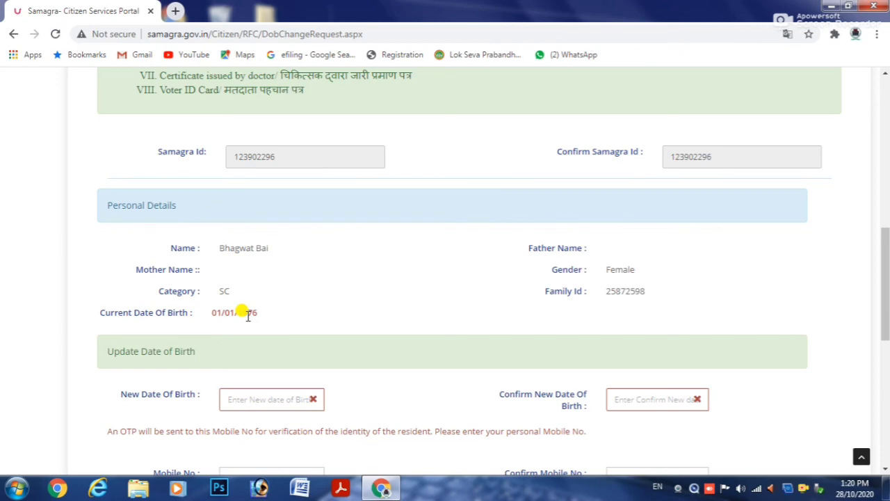
{"action": "scroll", "coordinate": [247, 315], "scroll_direction": "up", "scroll_amount": 2}
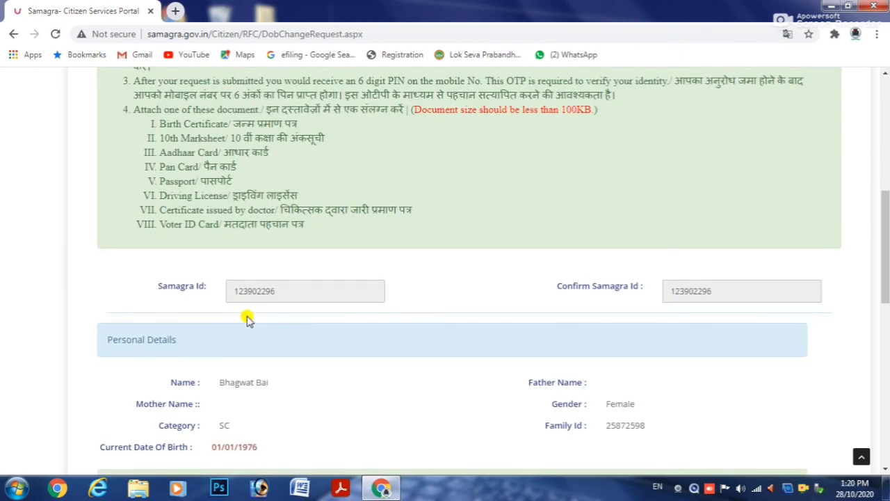
{"action": "scroll", "coordinate": [248, 319], "scroll_direction": "up", "scroll_amount": 5}
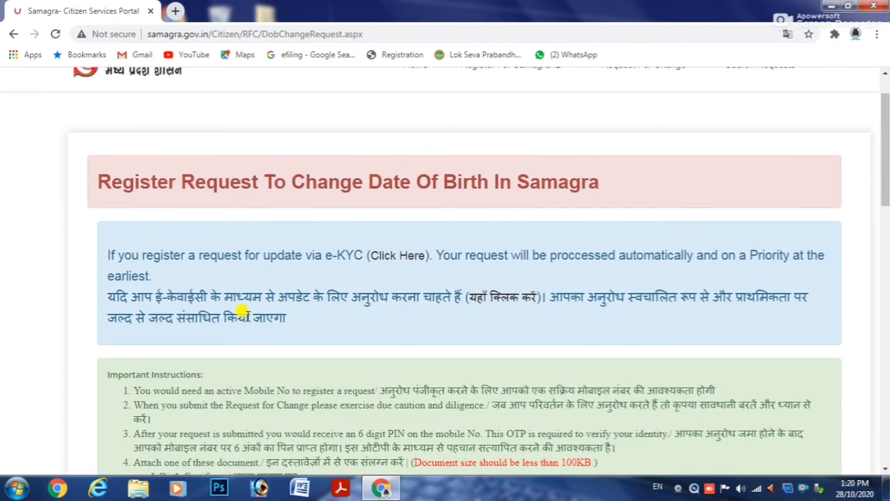
Open the Search Requests menu and dismiss the Windows colour-scheme prompt.
{"action": "scroll", "coordinate": [245, 315], "scroll_direction": "up", "scroll_amount": 1}
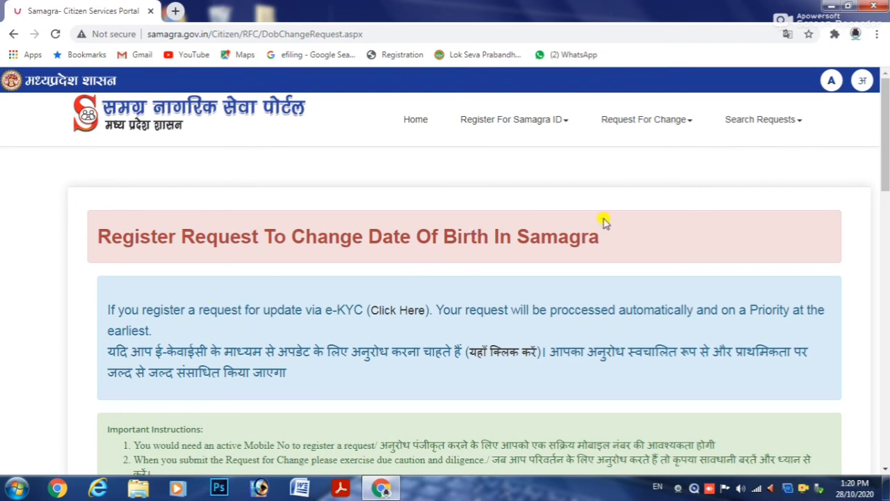
{"action": "left_click", "coordinate": [783, 122]}
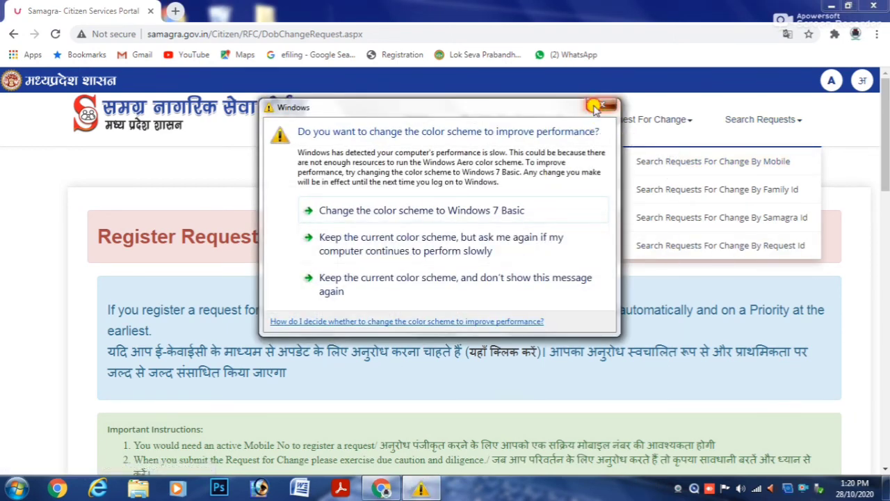
{"action": "left_click", "coordinate": [603, 106]}
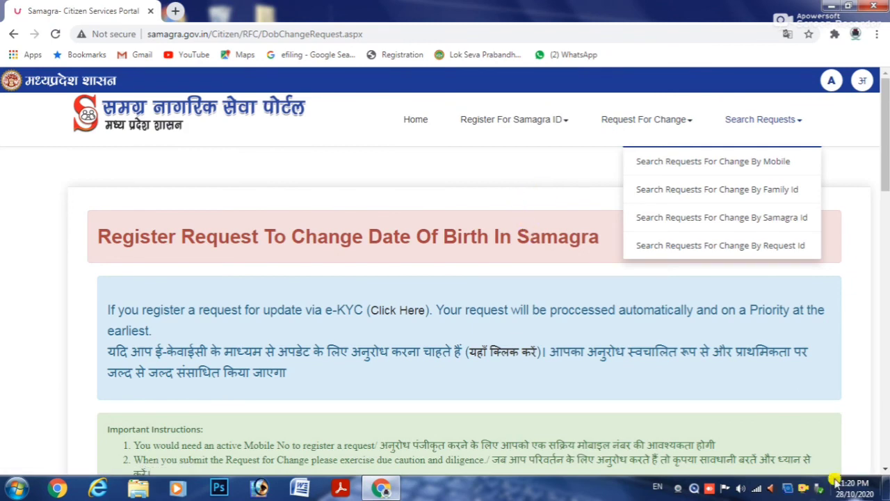